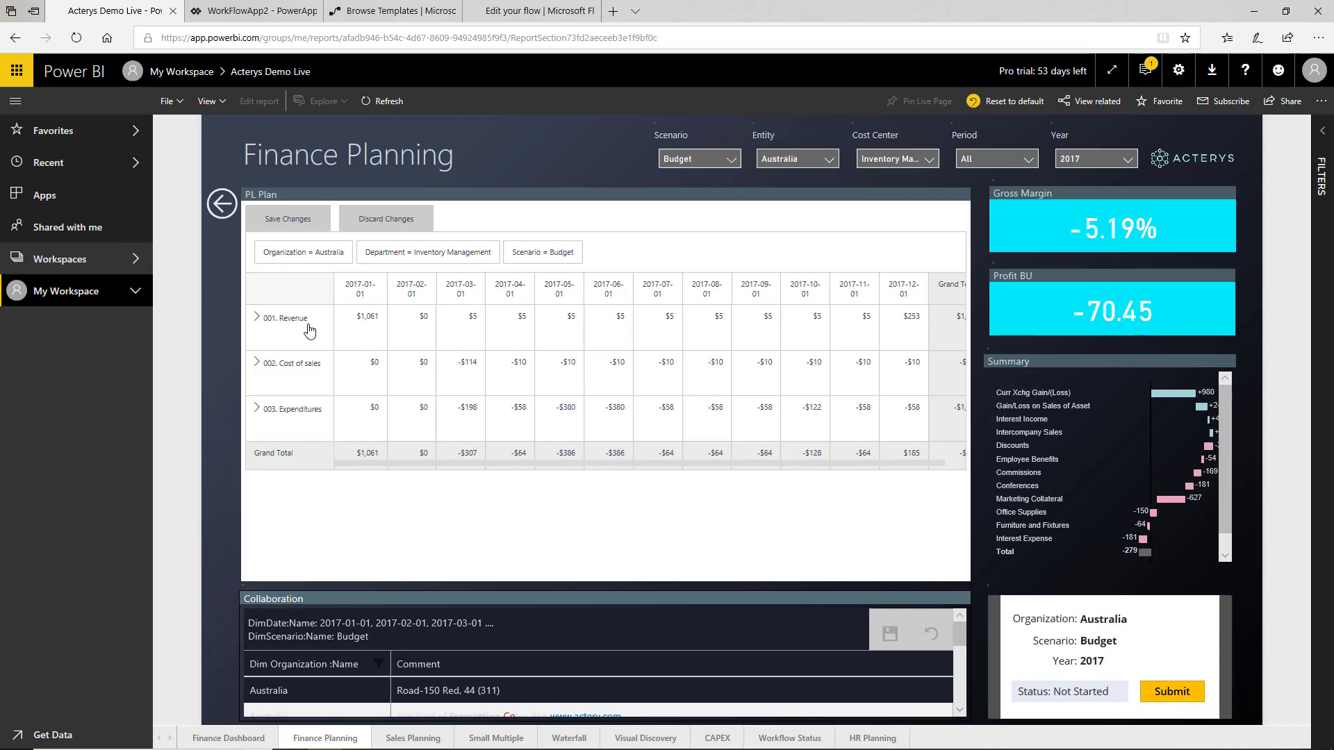
- Expand the 001. Revenue row and set Intercompany Sales for 2017-02-01 to 1,000
click(257, 319)
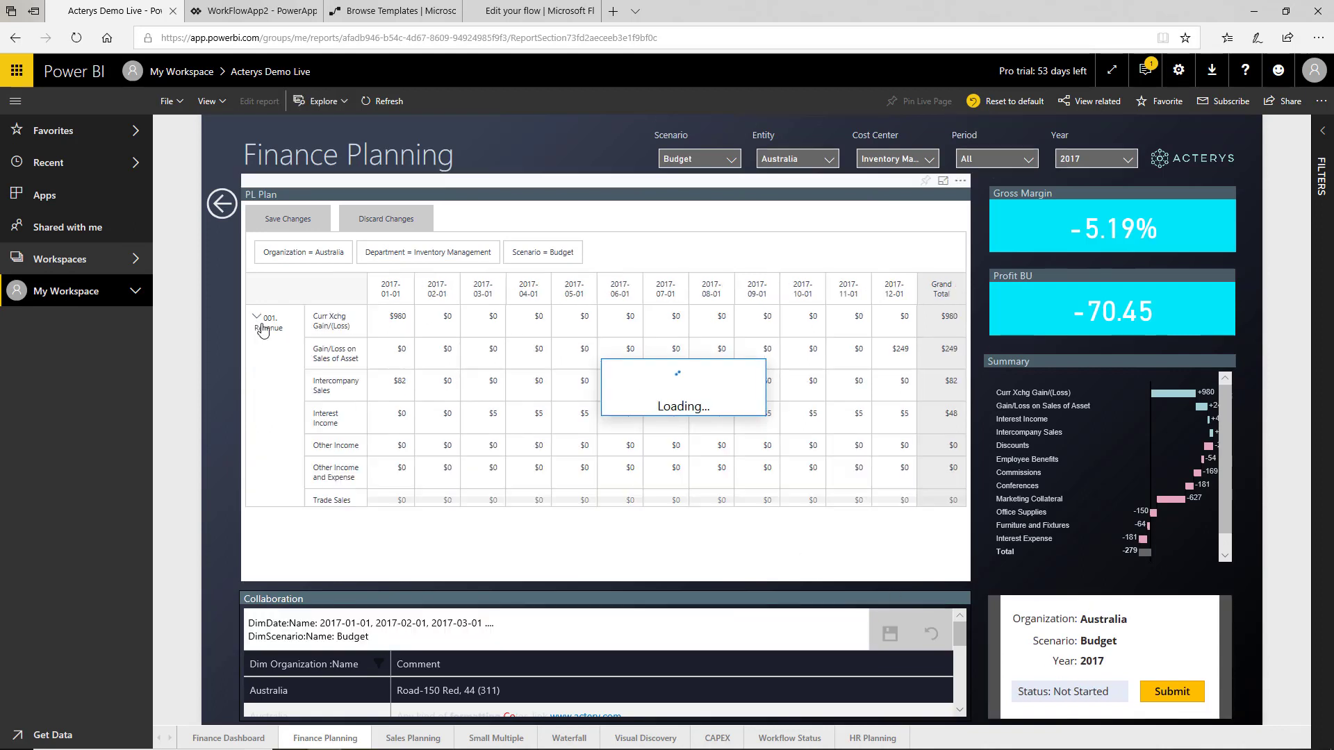
click(454, 391)
text(100)
key(Return)
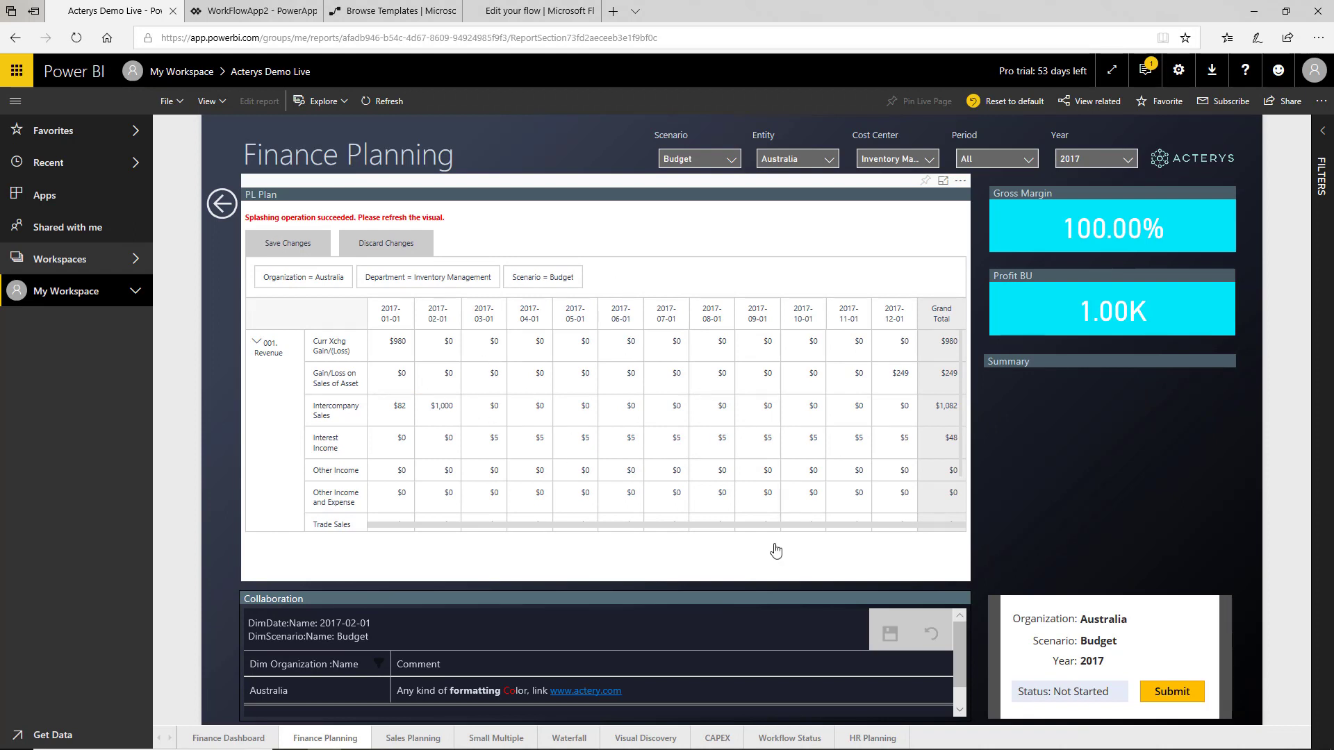
- Submit the Australia 2017 Budget for approval and open the resulting submission email, then close it
click(1160, 693)
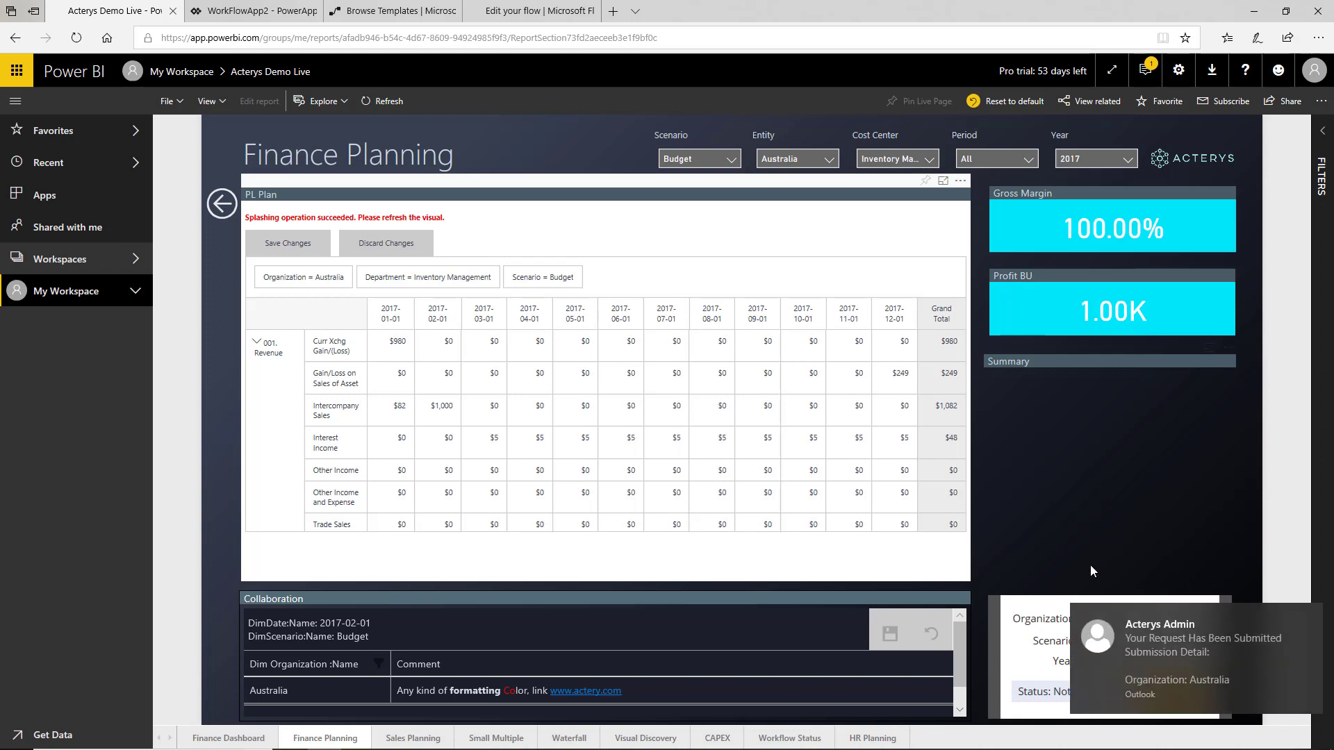
click(1153, 641)
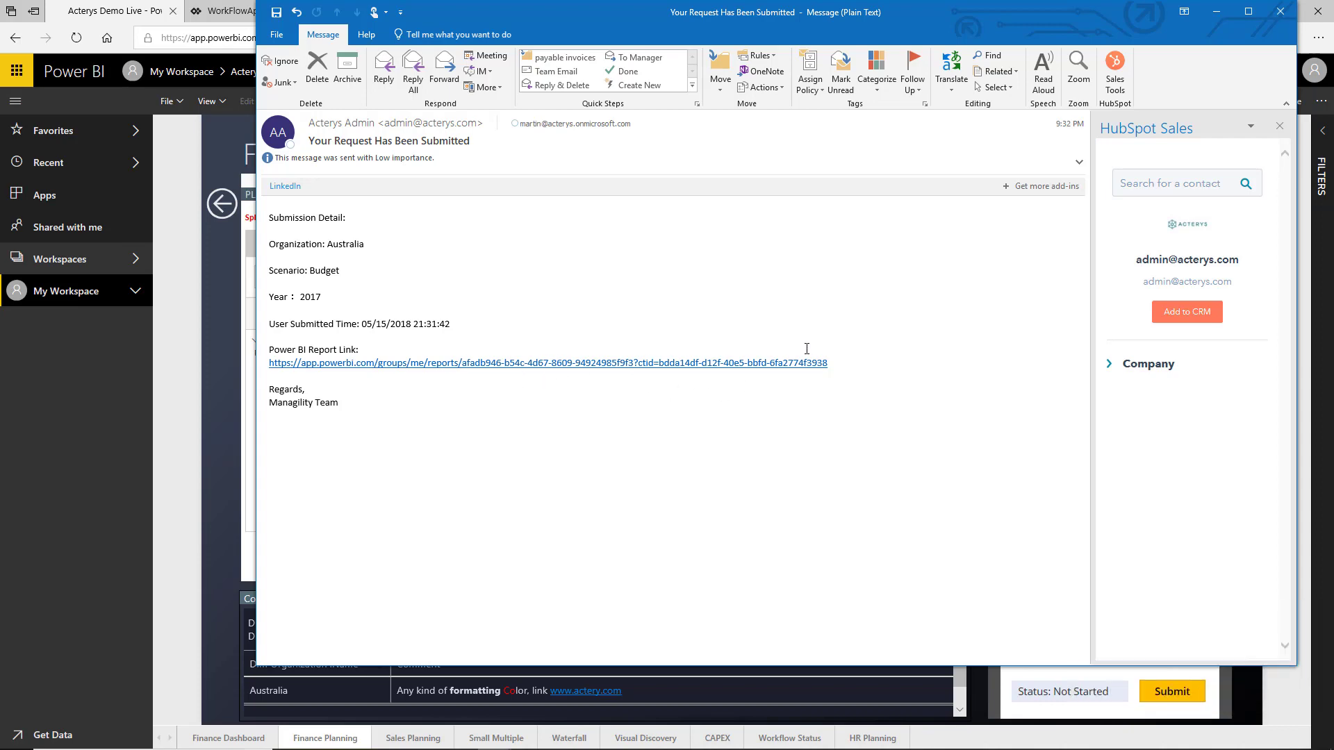
key(Escape)
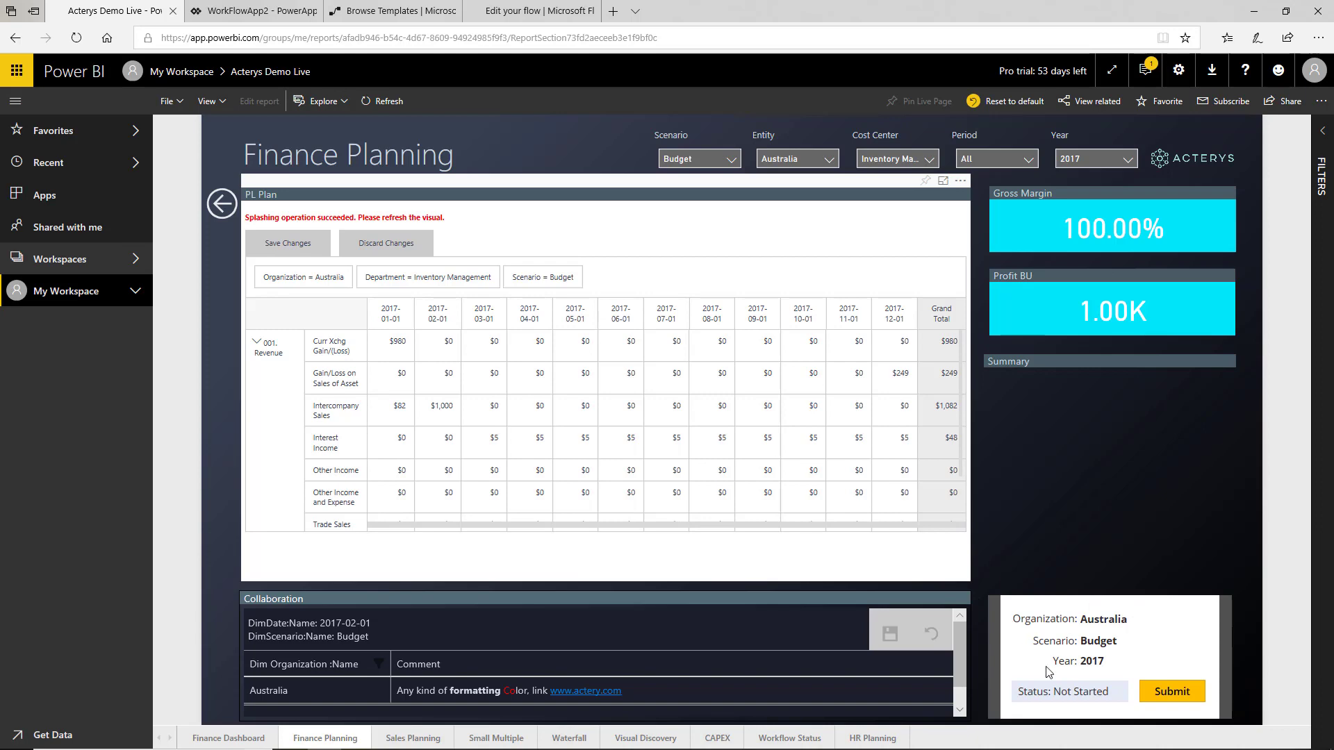
- Review the WorkFlowApp2 PowerApps screen and the SendApprovalRequest flow's Switch cases in their browser tabs
click(253, 11)
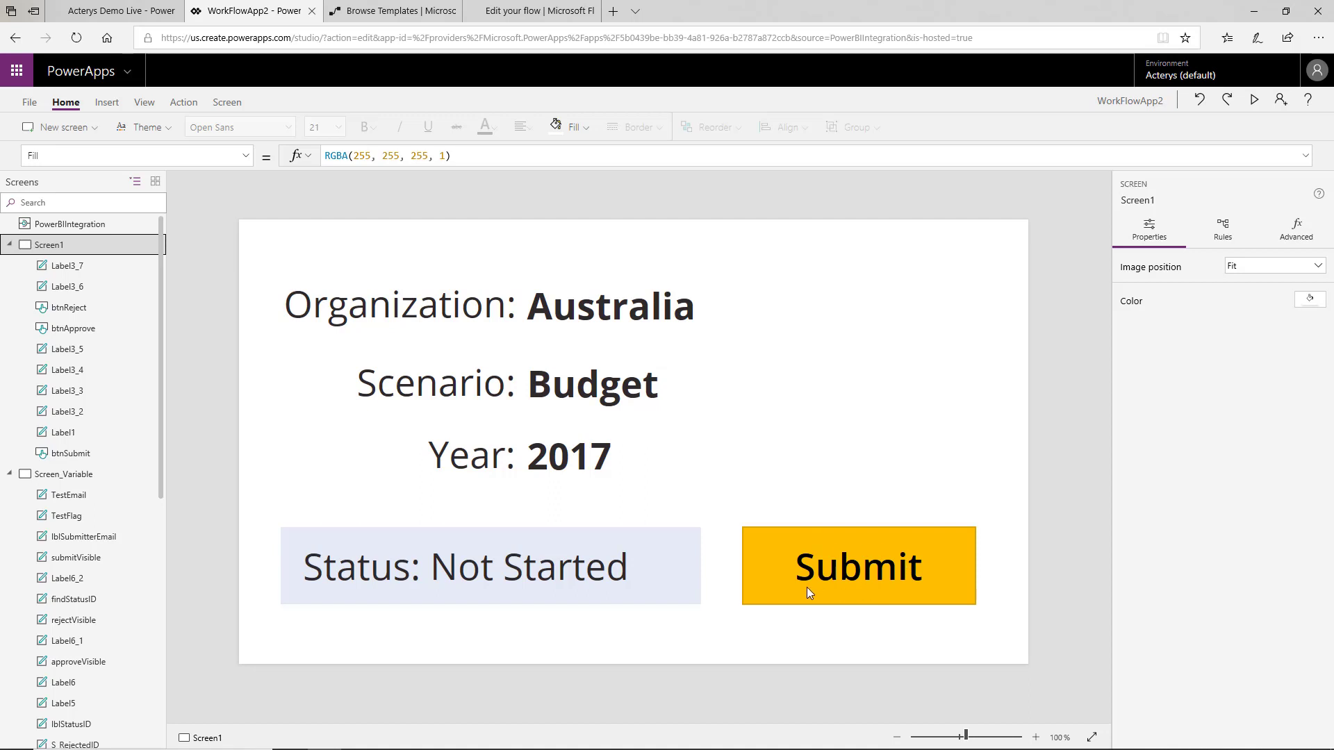
click(532, 11)
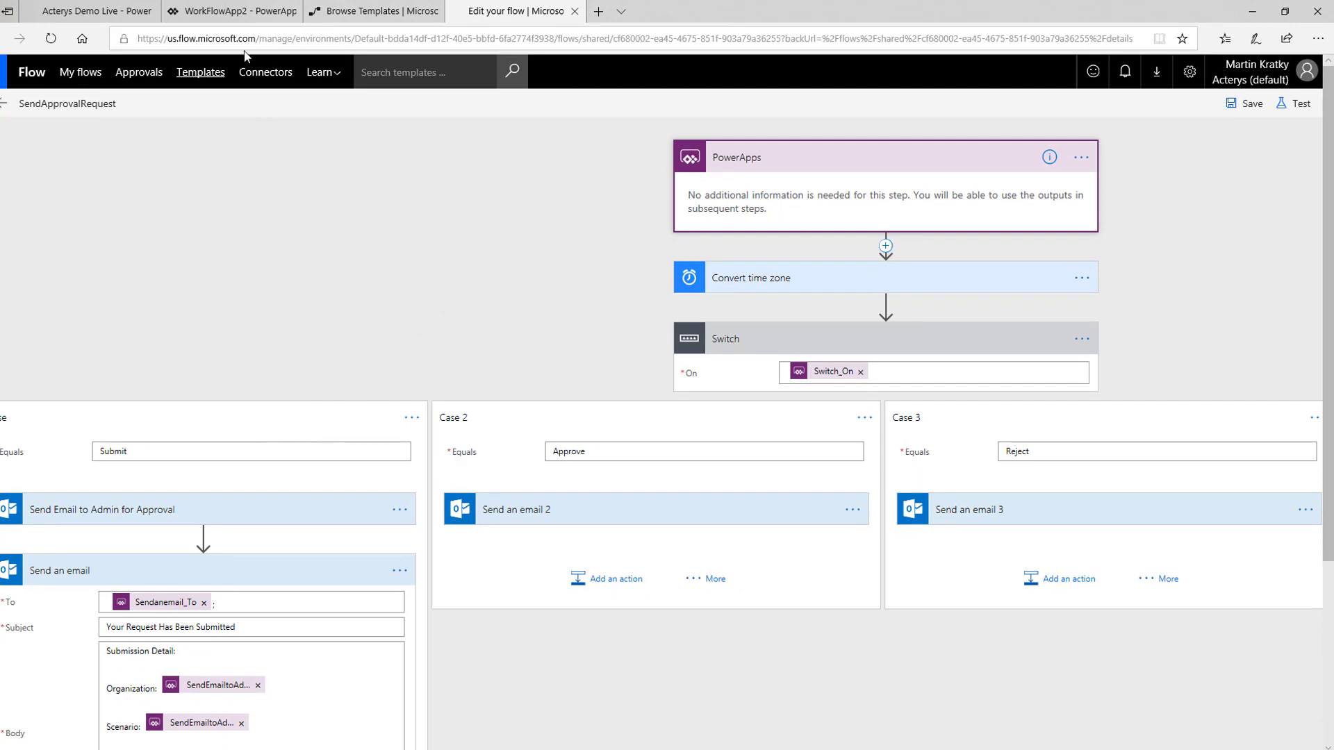
click(113, 15)
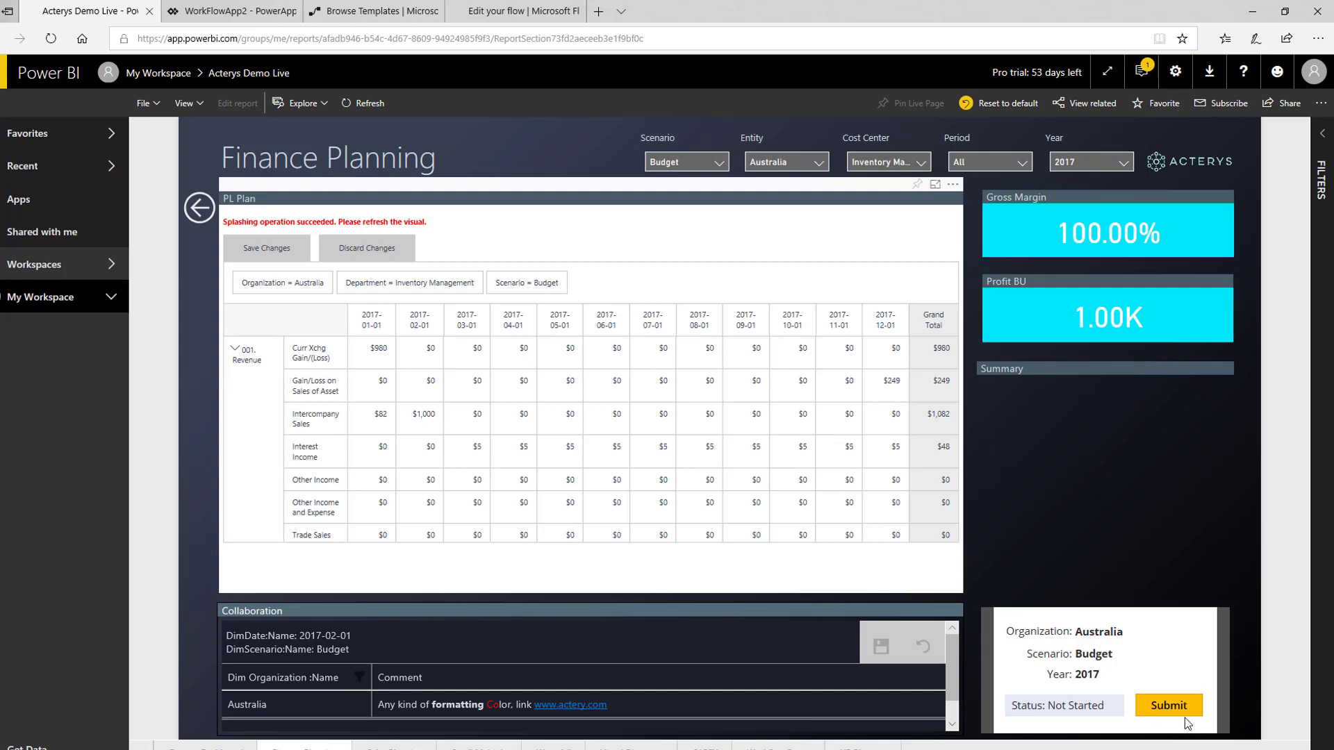
click(505, 16)
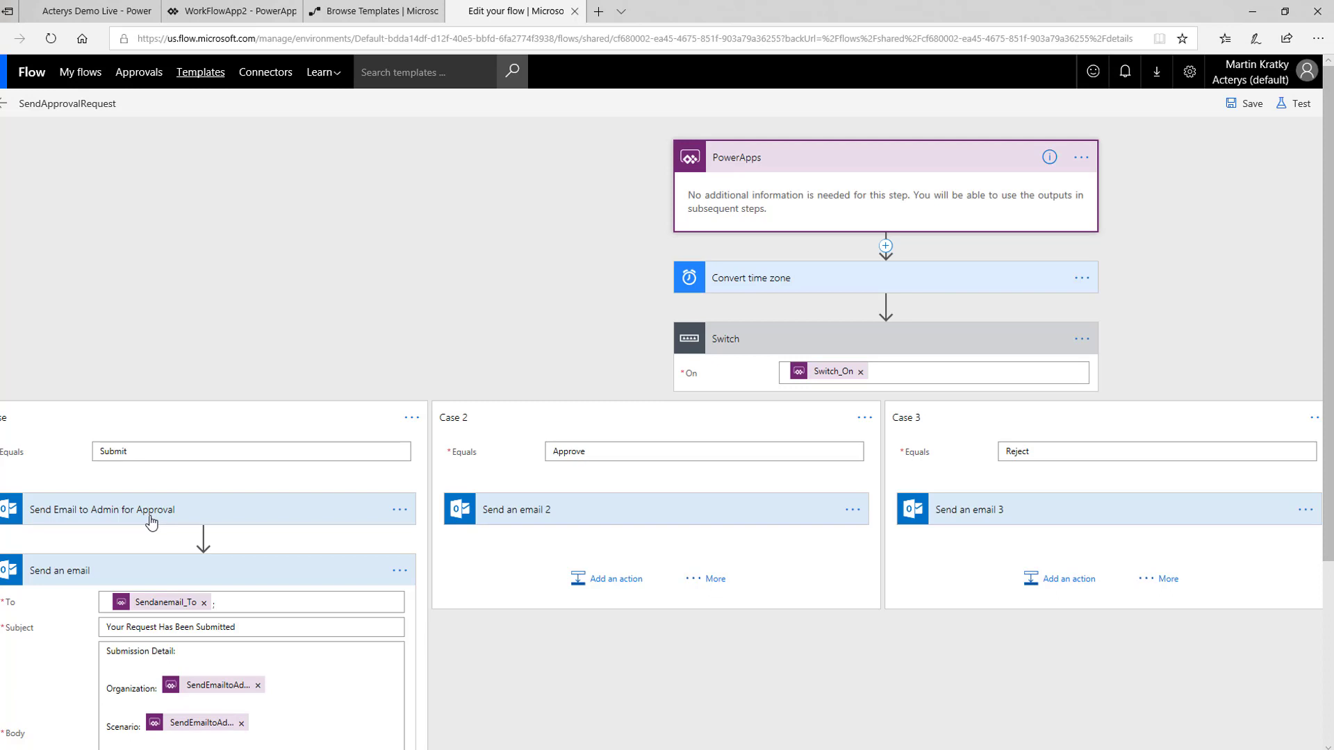
scroll(143, 528, down, 3)
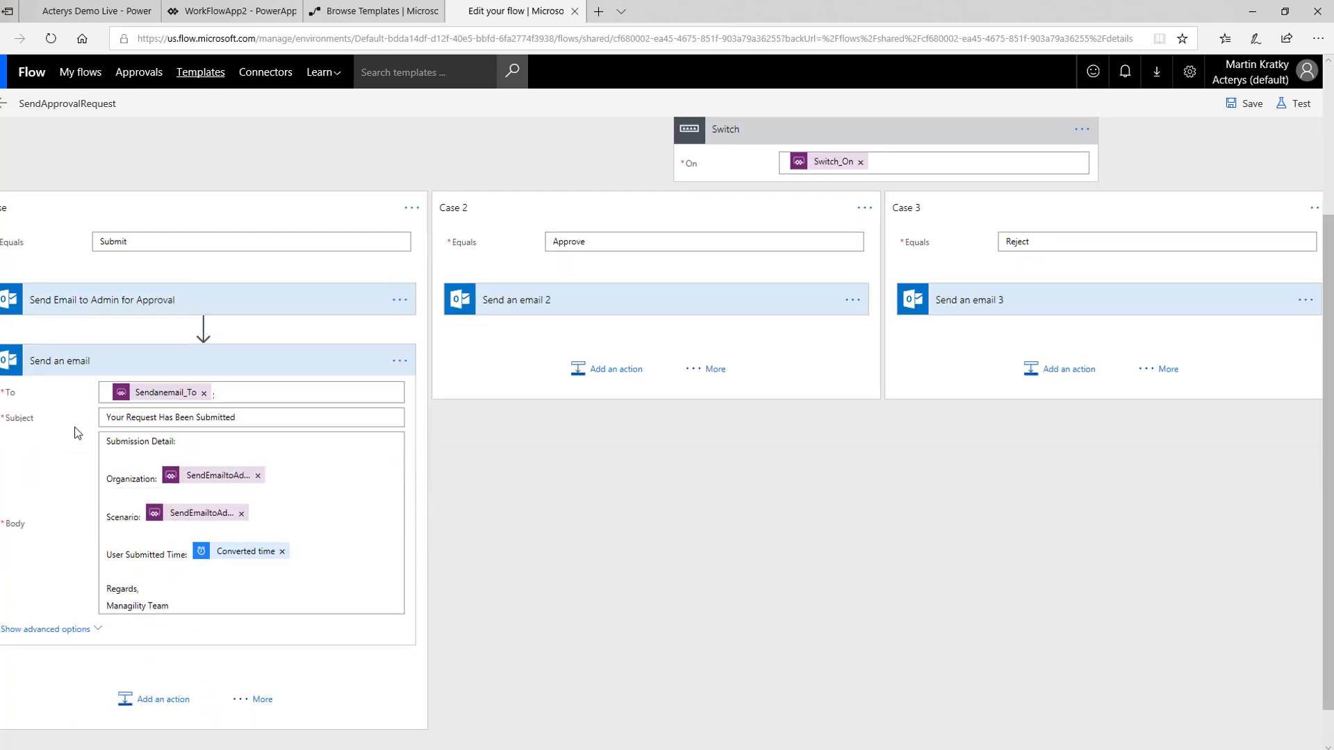
scroll(97, 376, up, 2)
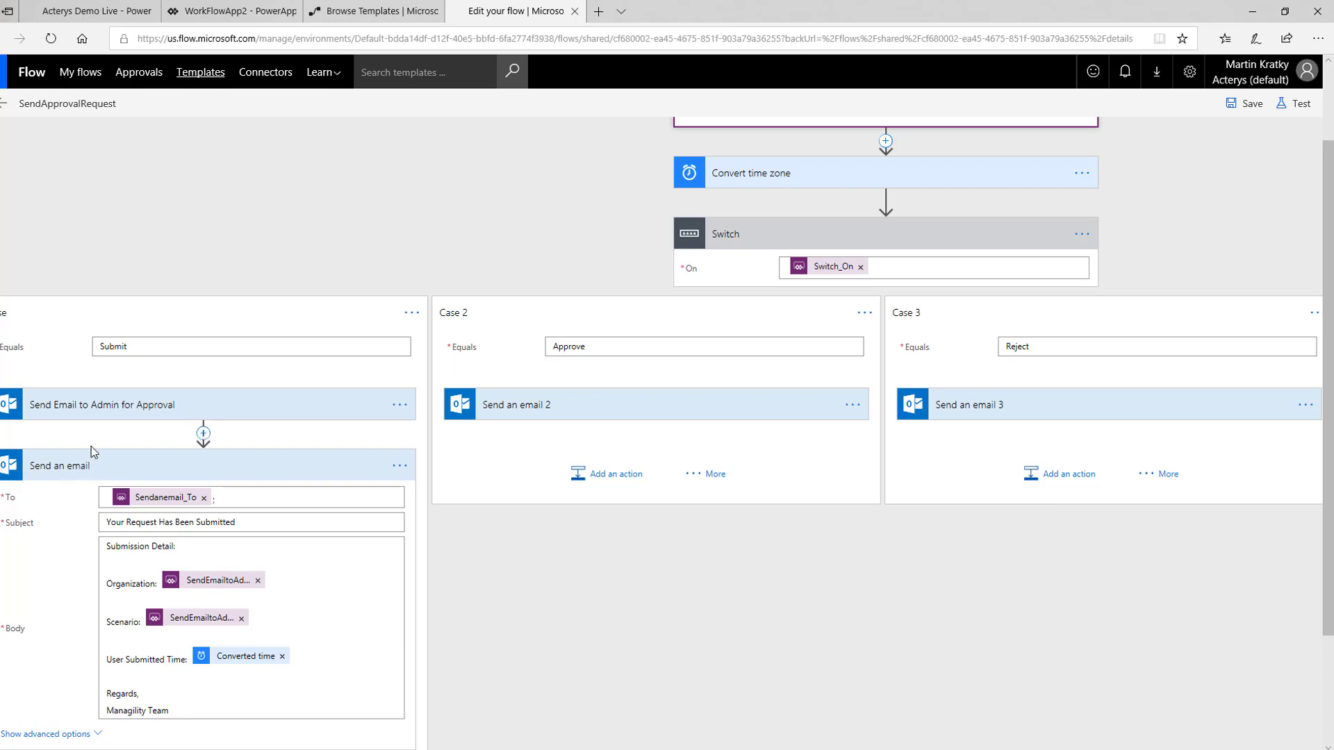
scroll(403, 338, up, 2)
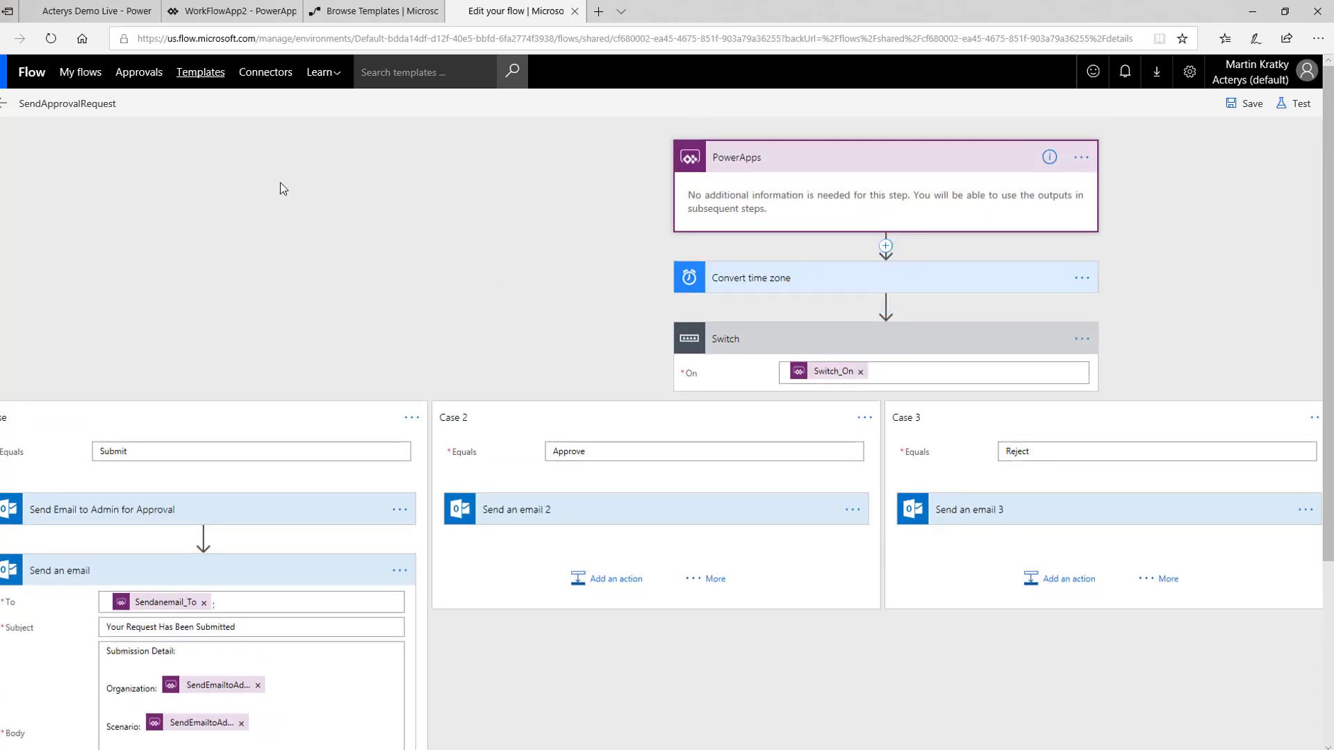
click(104, 12)
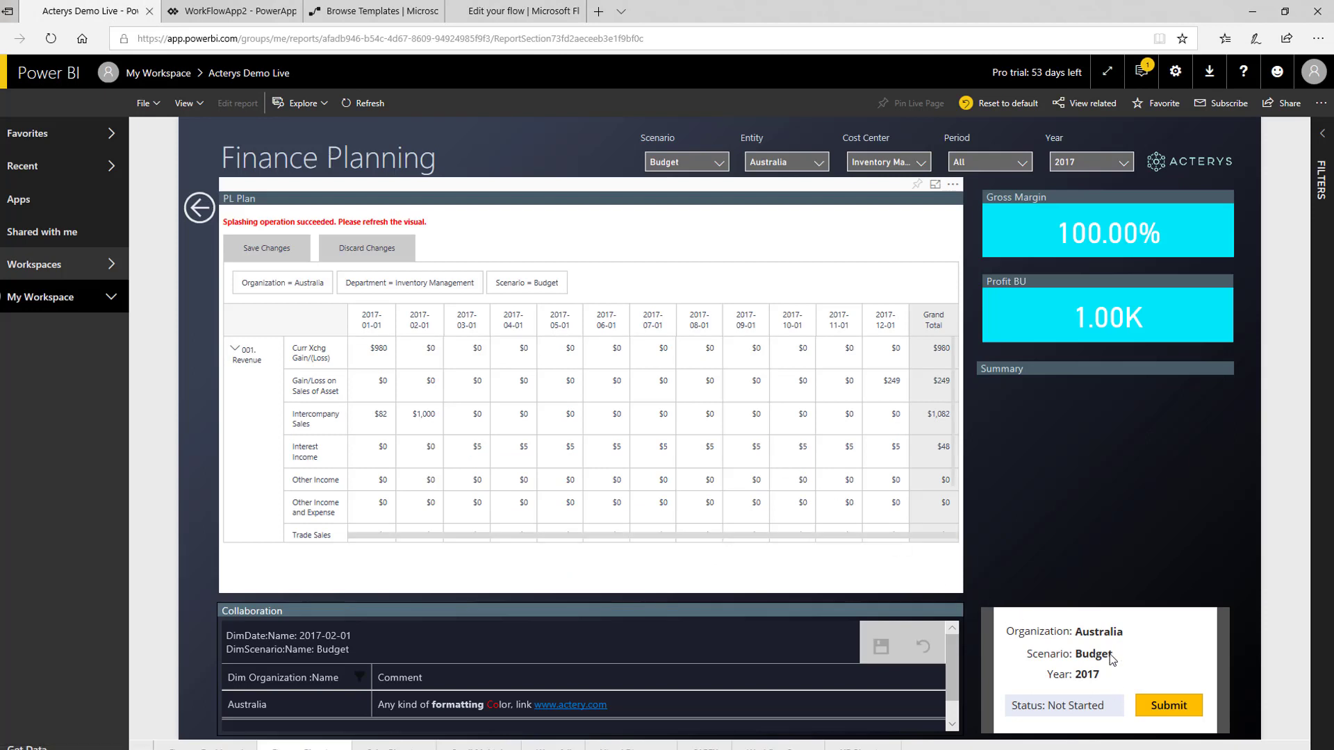
click(539, 24)
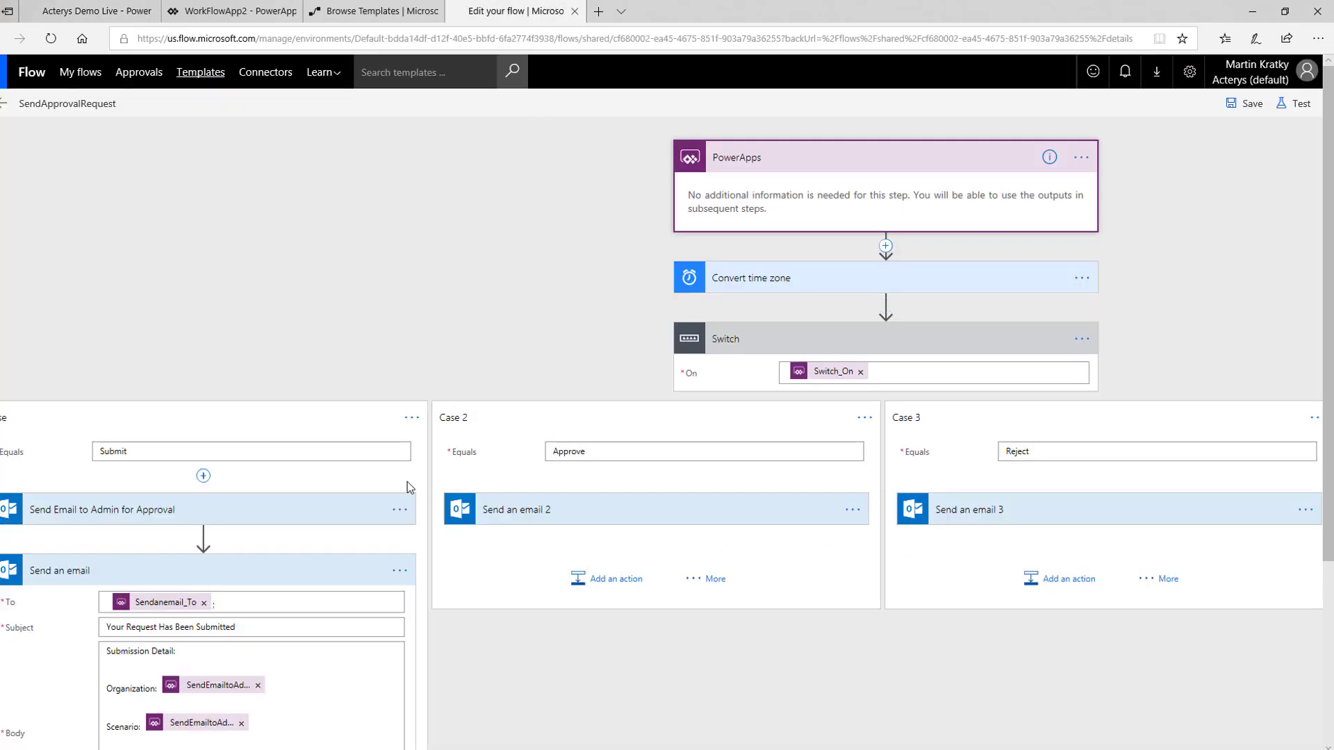
- Open the action chooser below Send an email 2 in Case 2 and the Case 2 options menu
click(596, 585)
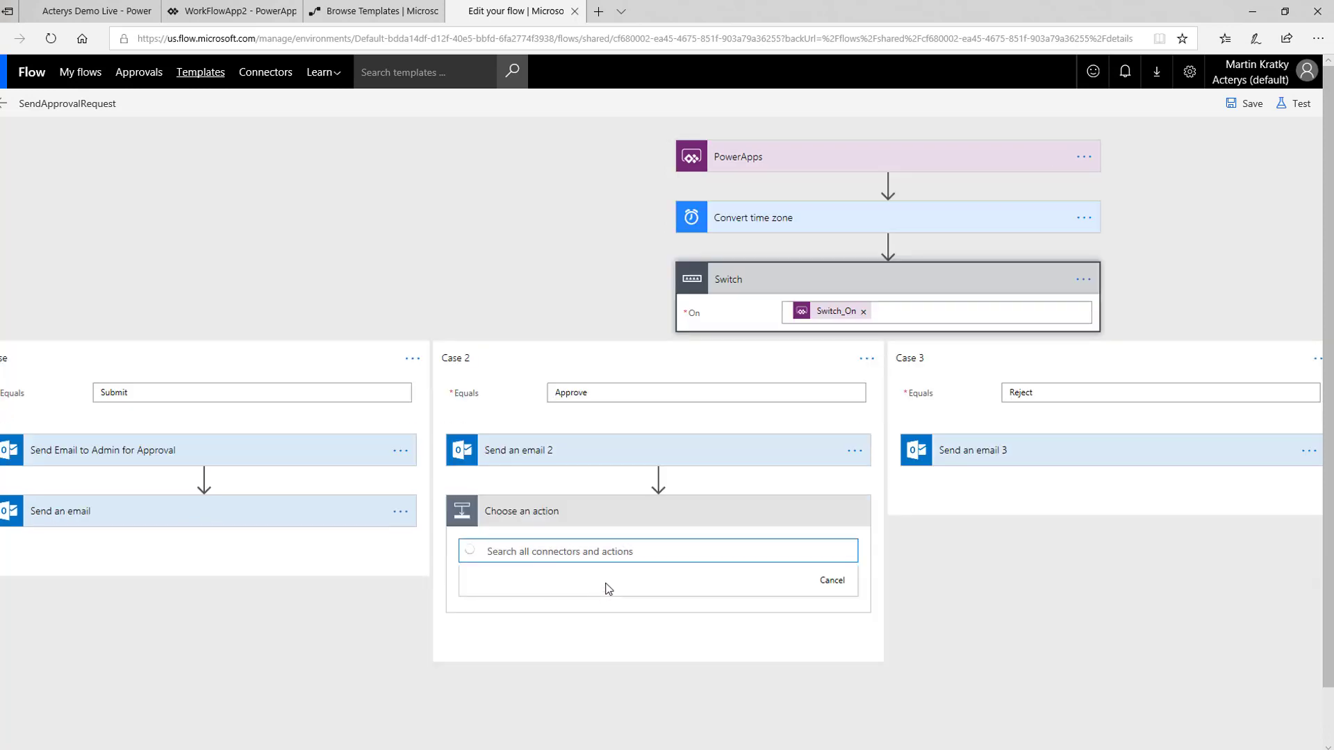
click(977, 581)
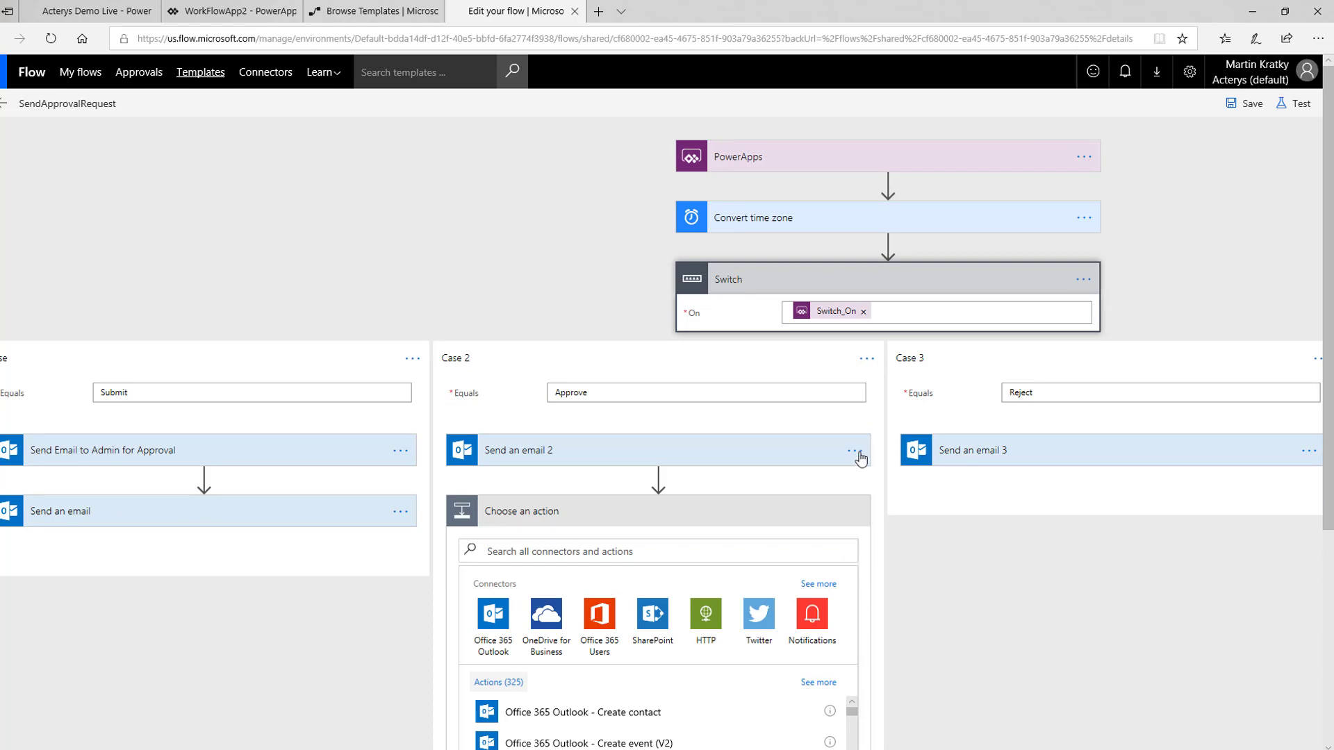
click(866, 357)
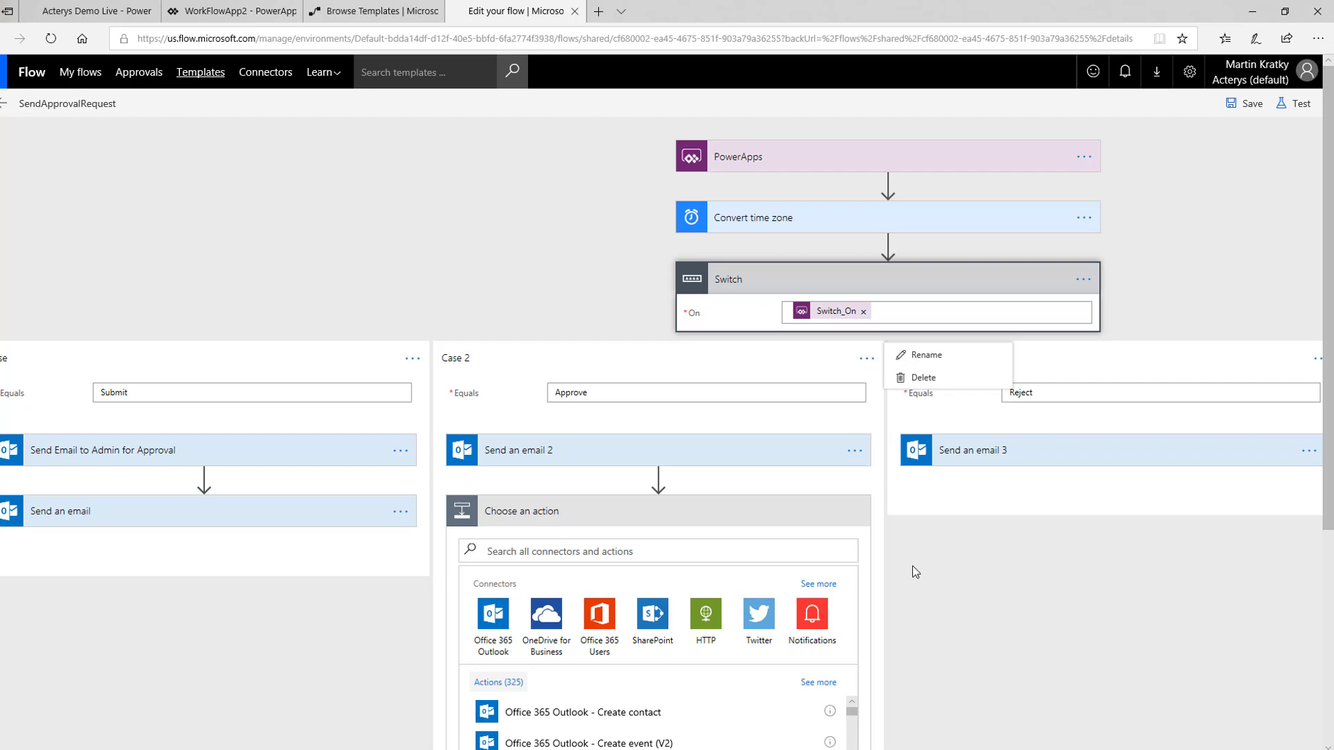
scroll(913, 574, down, 5)
scroll(918, 594, up, 5)
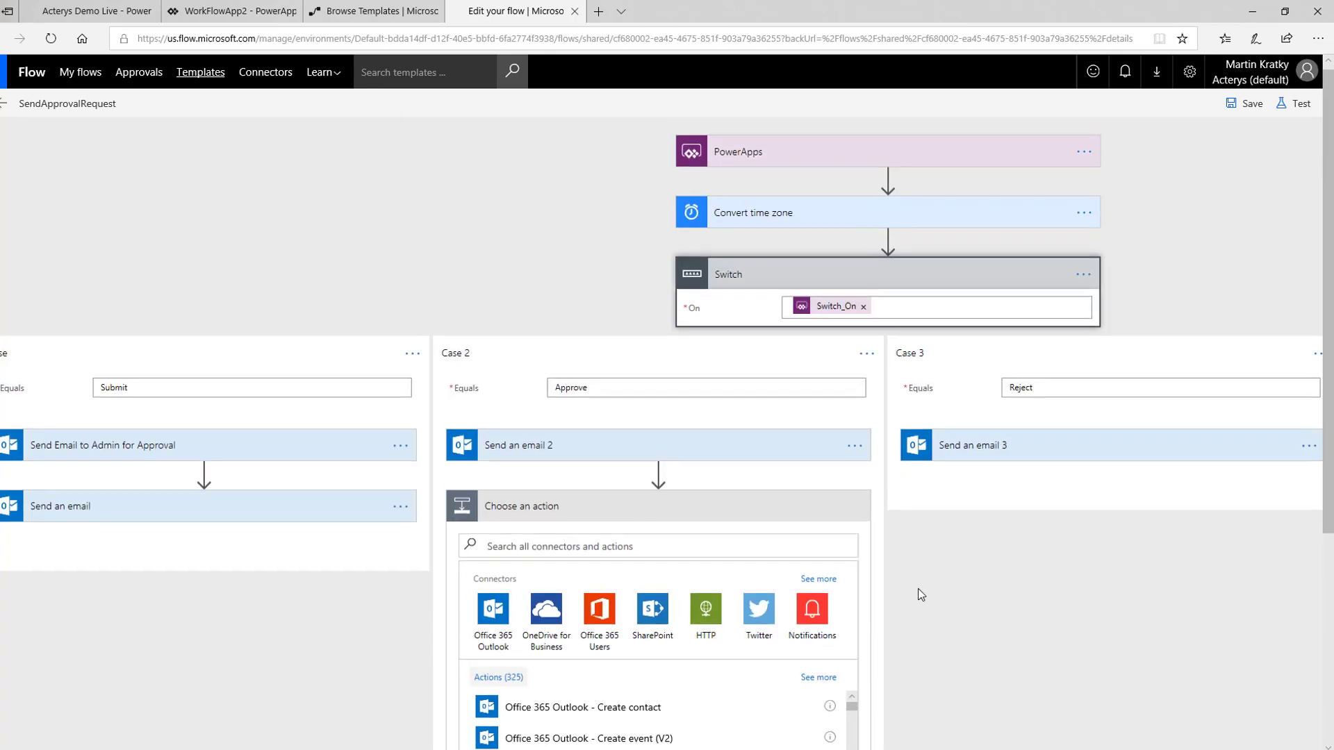
scroll(918, 594, down, 3)
scroll(918, 594, up, 3)
- Browse the Microsoft Flow templates gallery
click(402, 15)
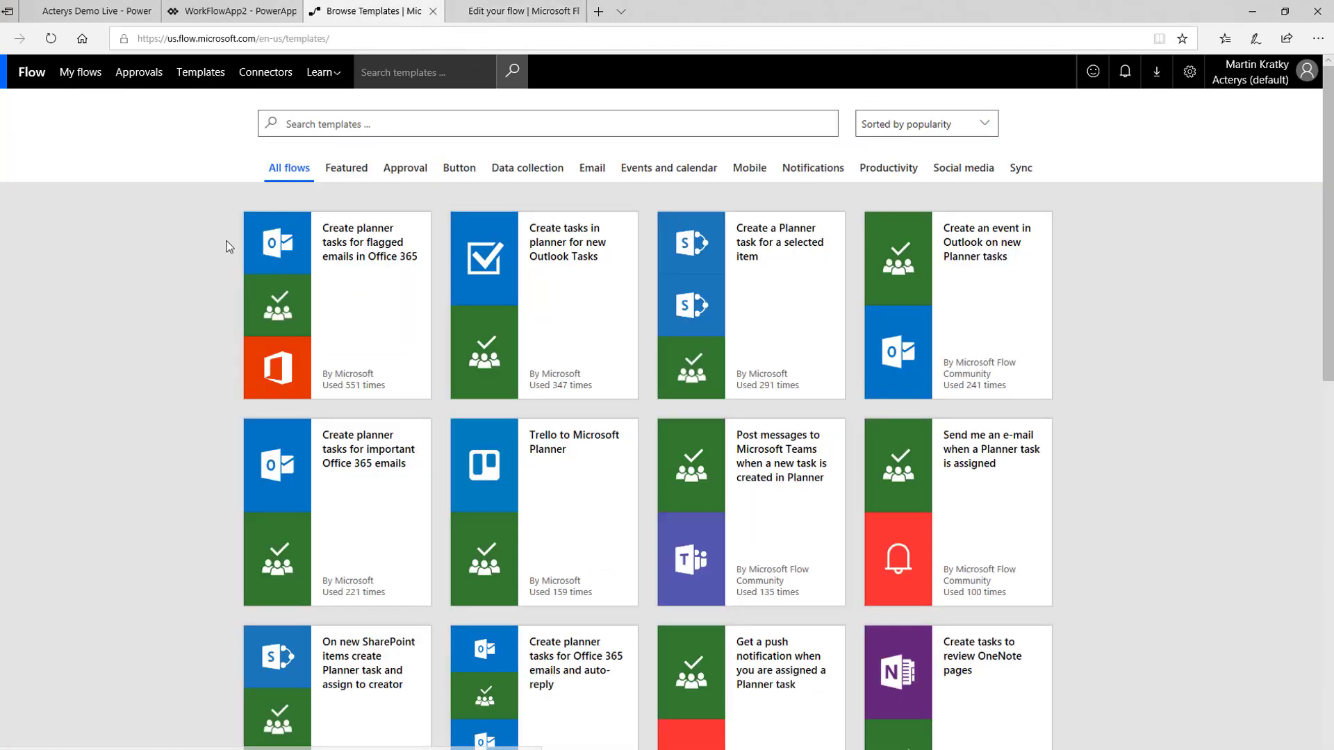
scroll(240, 240, down, 10)
scroll(250, 250, up, 5)
scroll(257, 256, up, 2)
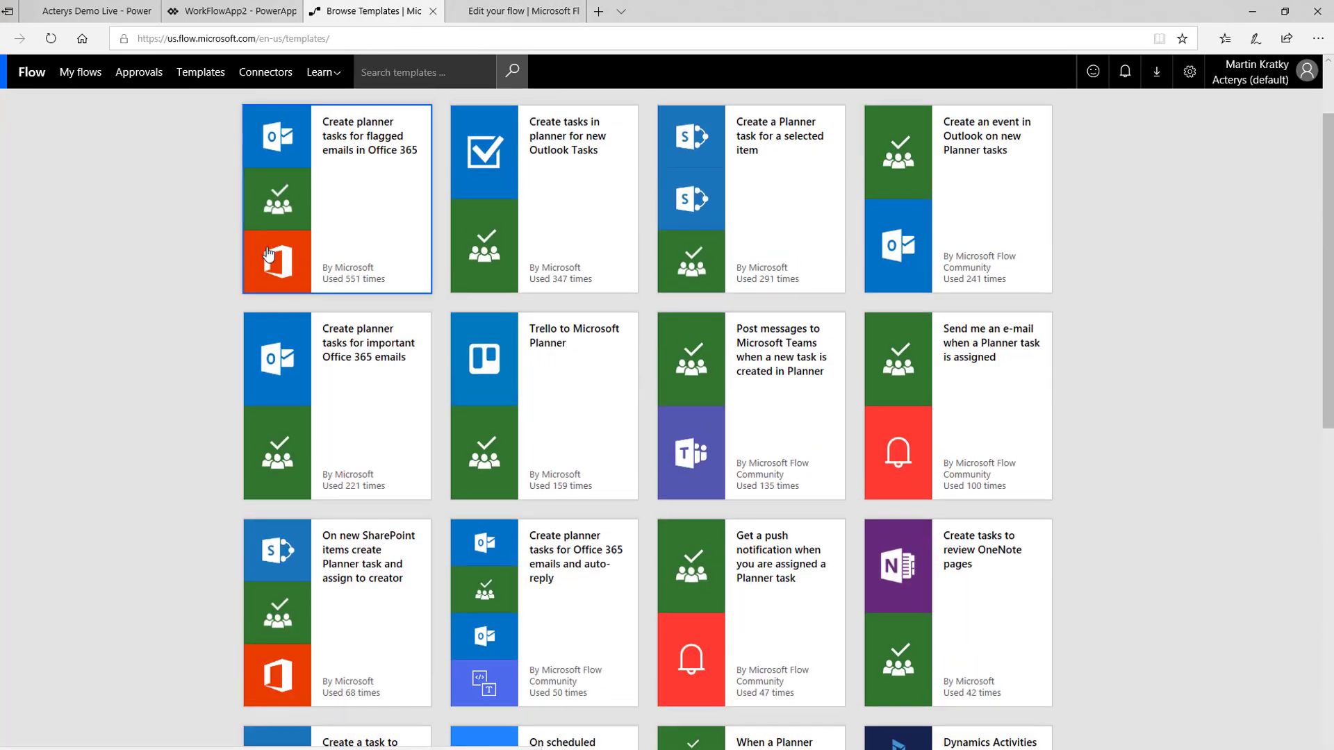
scroll(344, 277, up, 3)
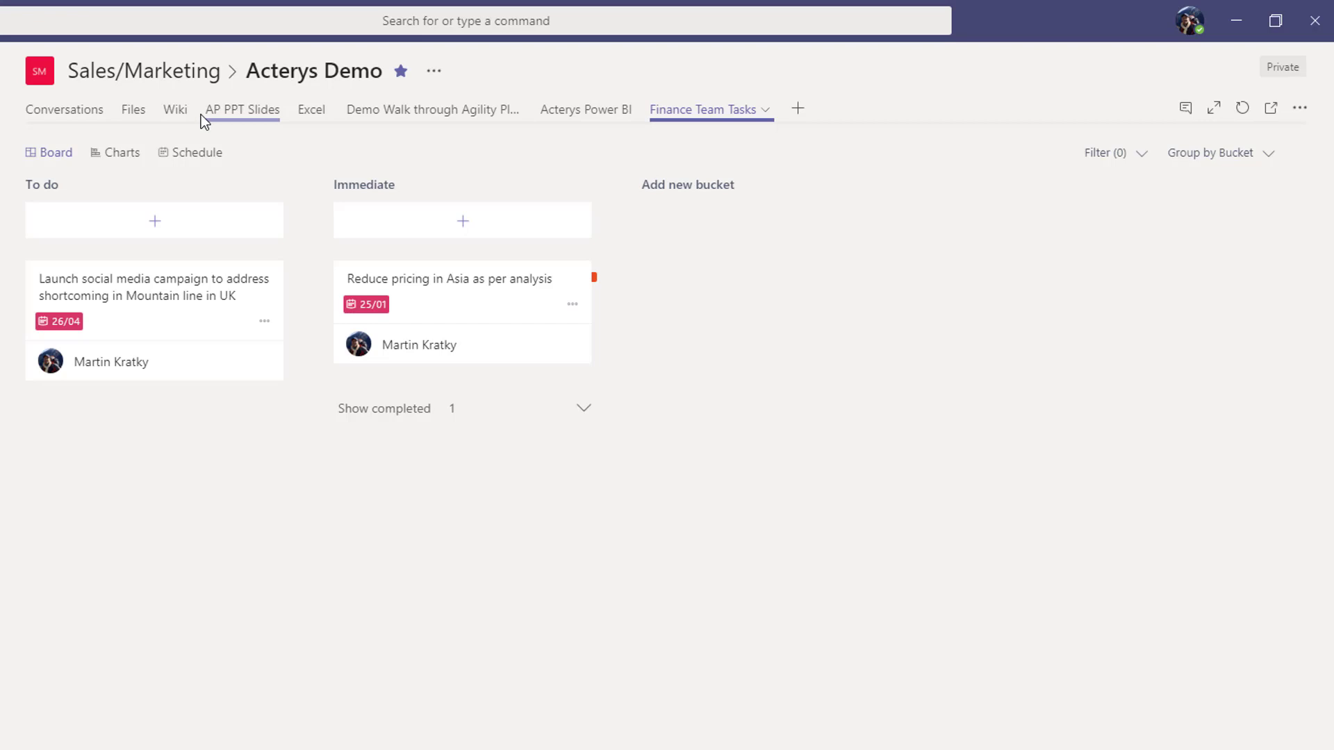
- Switch to Microsoft Teams and view the Wiki and Acterys Power BI tabs of the Acterys Demo channel
click(184, 118)
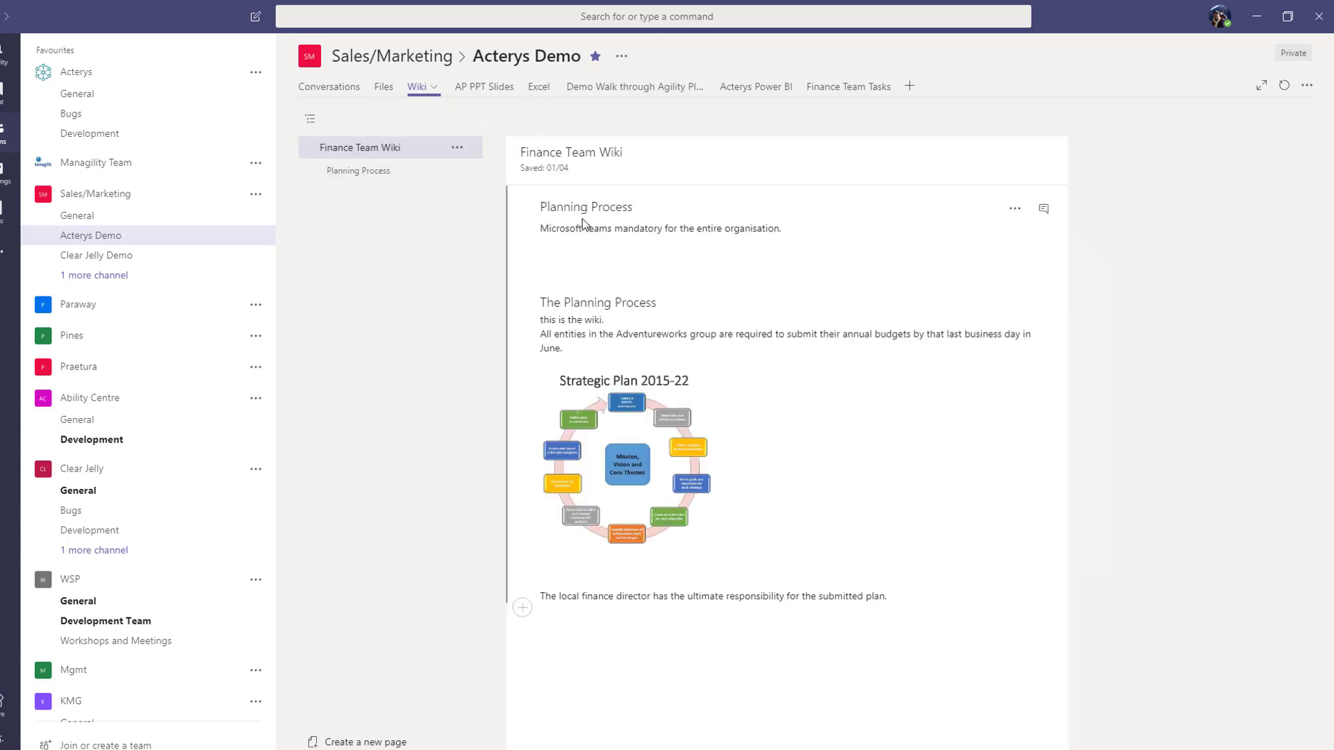
click(757, 87)
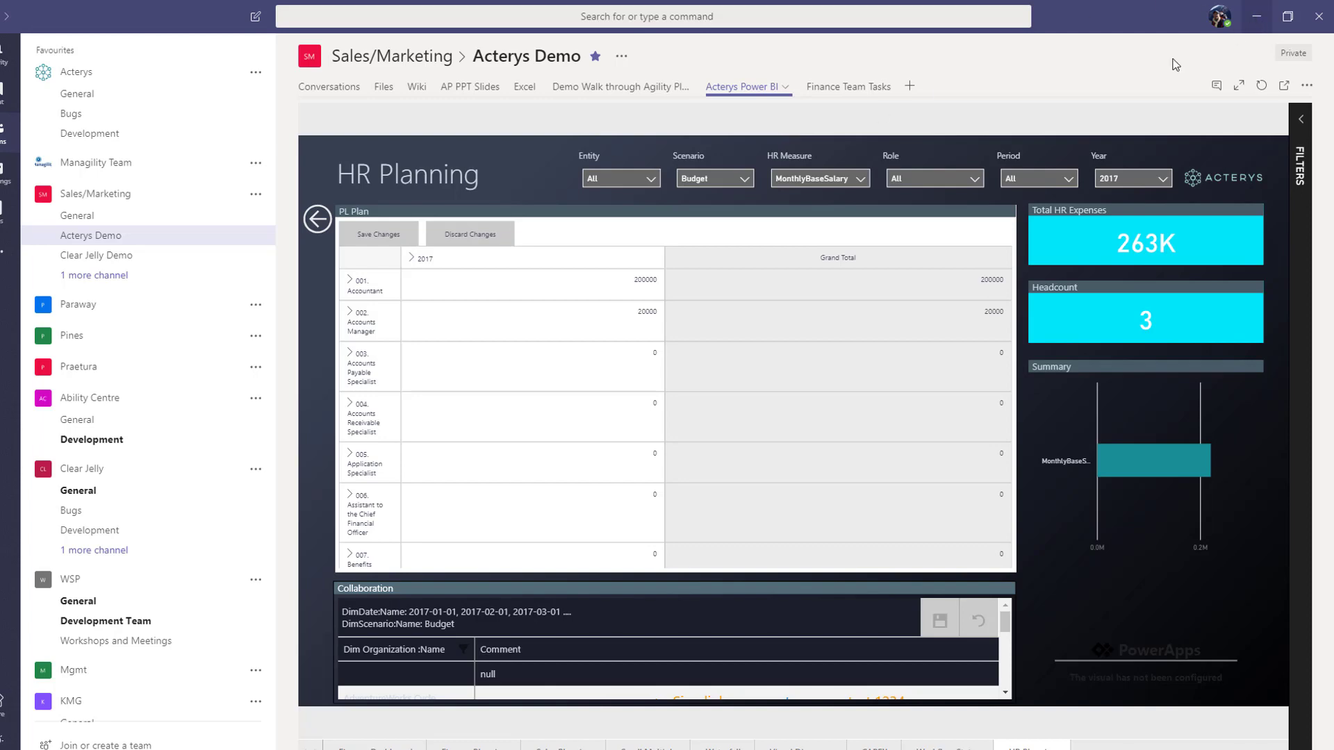
click(1256, 16)
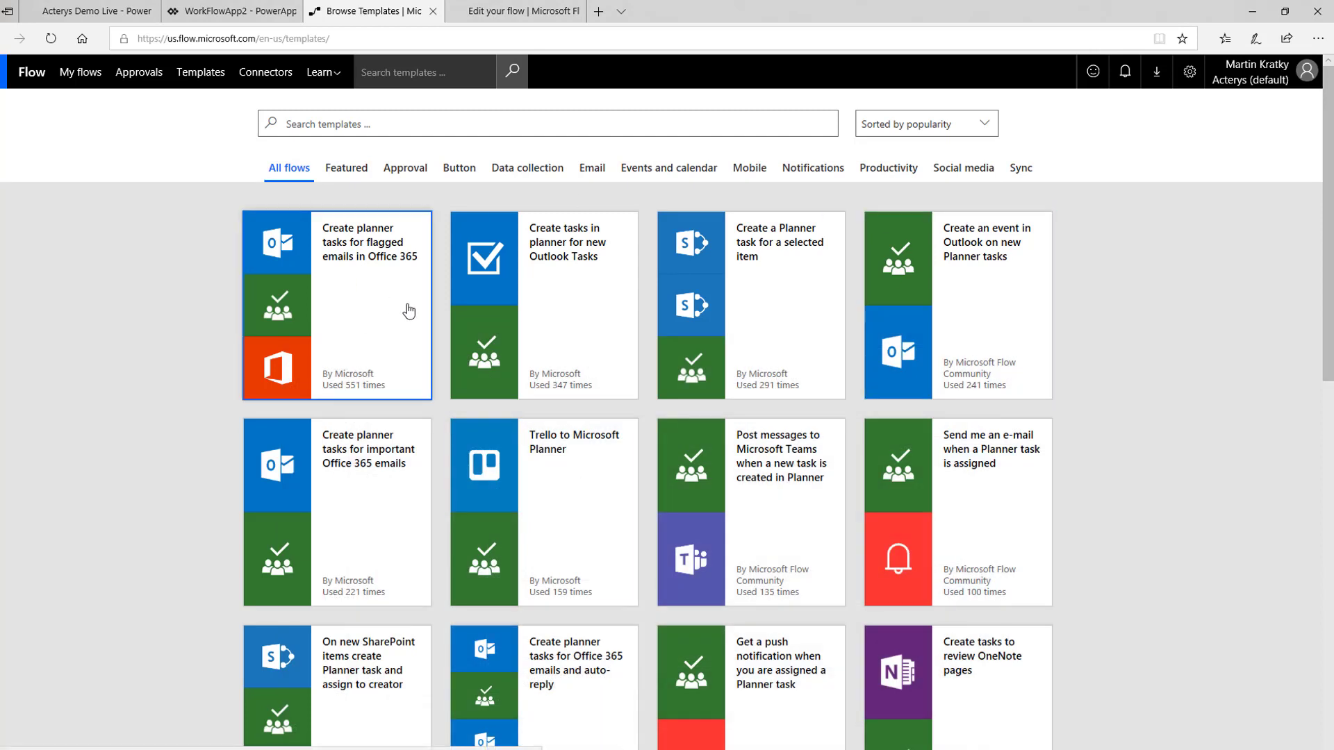